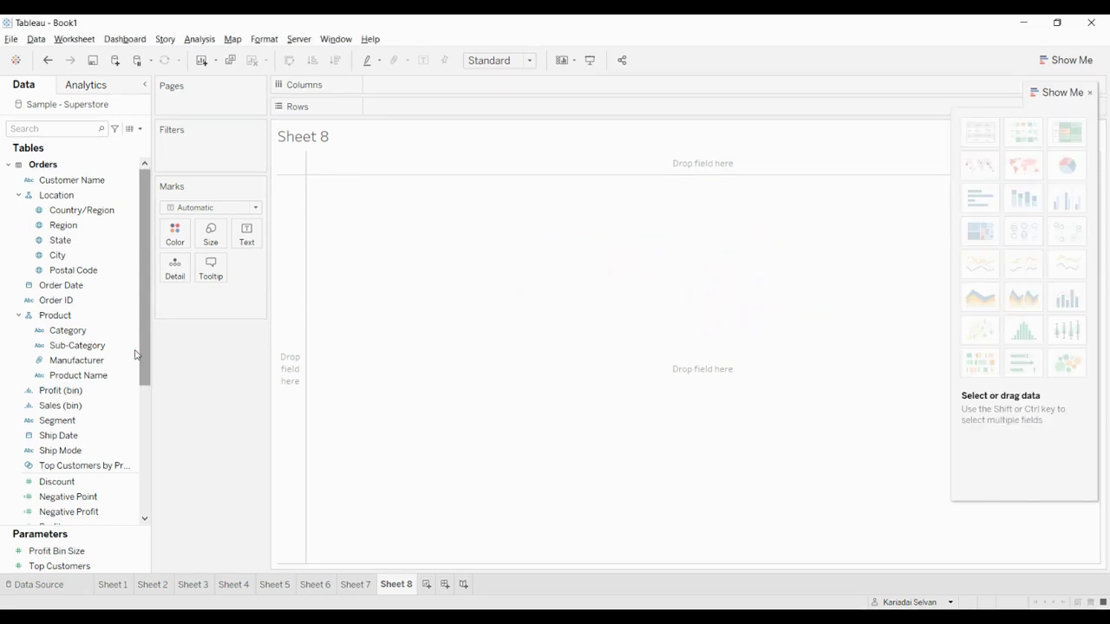
- Build bins from the Sales measure, naming the field 'Bin - Sales' with bin size 1.5
scroll(146, 365, "down", 2)
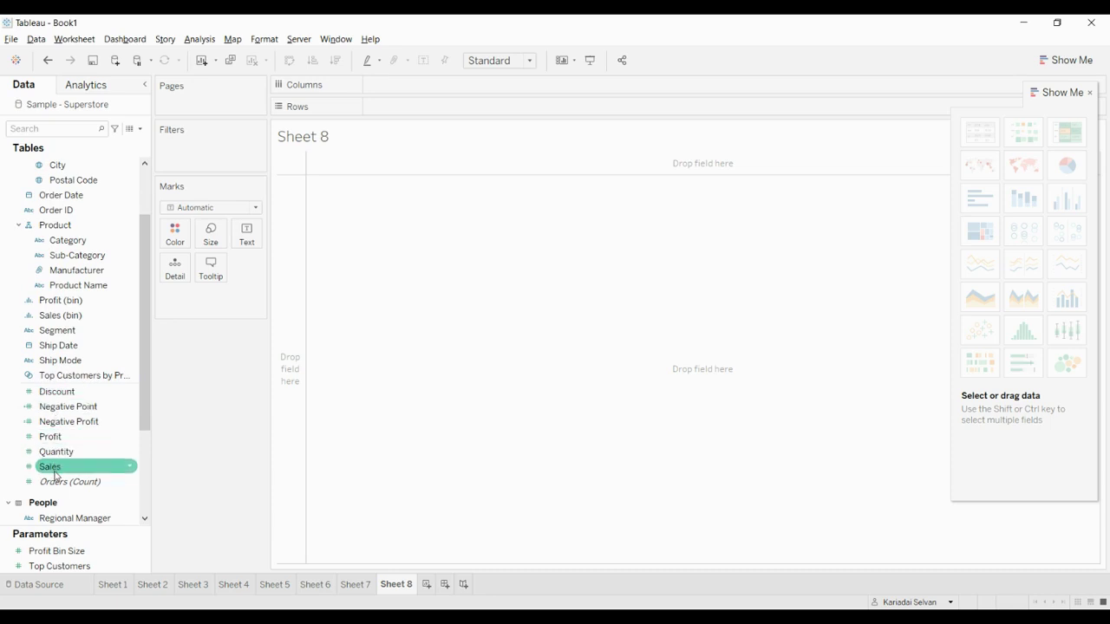
left_click(56, 473)
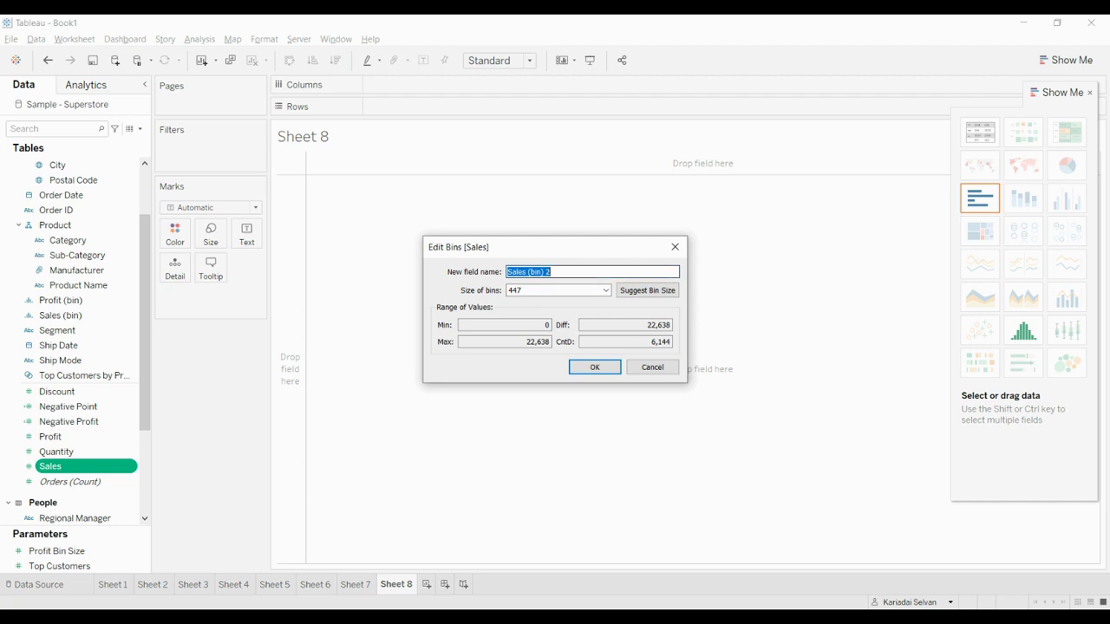
key("BackSpace")
type("Bin - Sales")
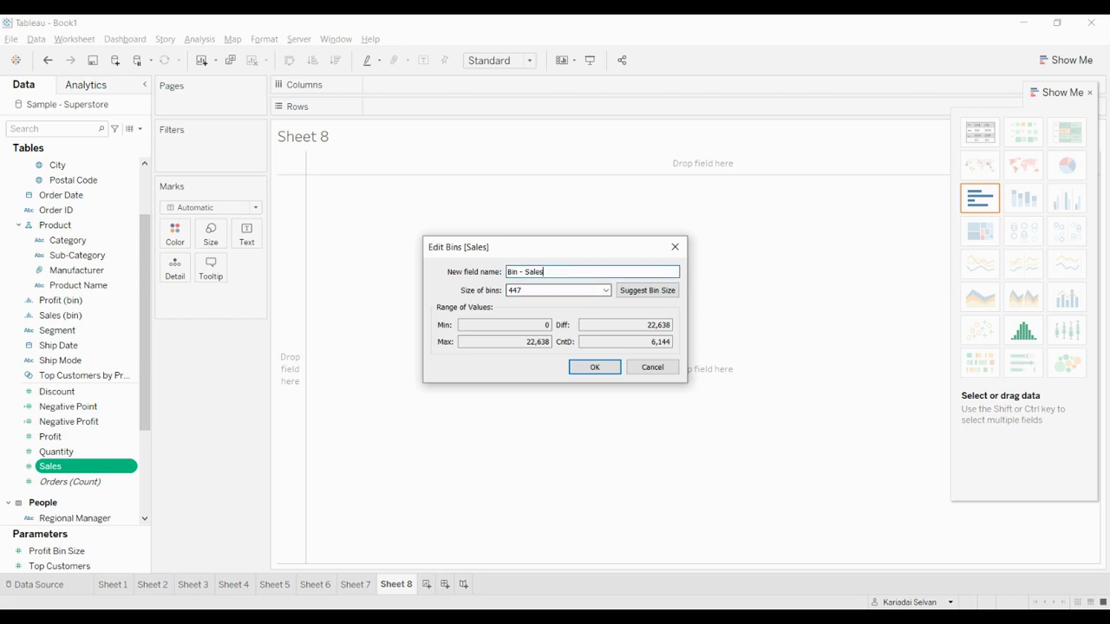
key("Tab")
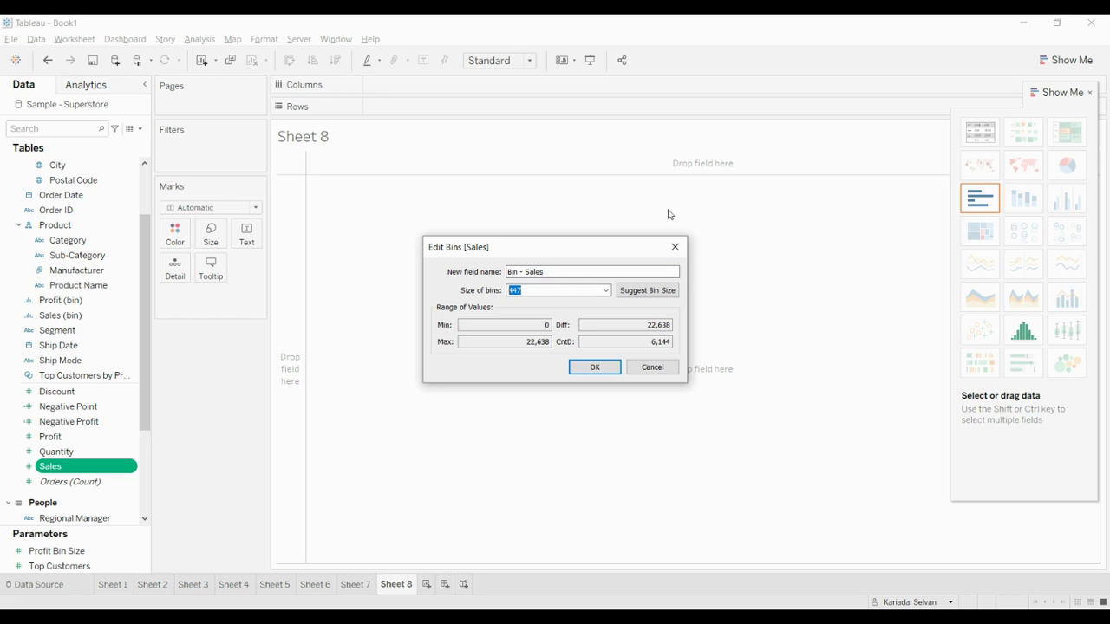
type("1")
key("BackSpace")
type("1.5")
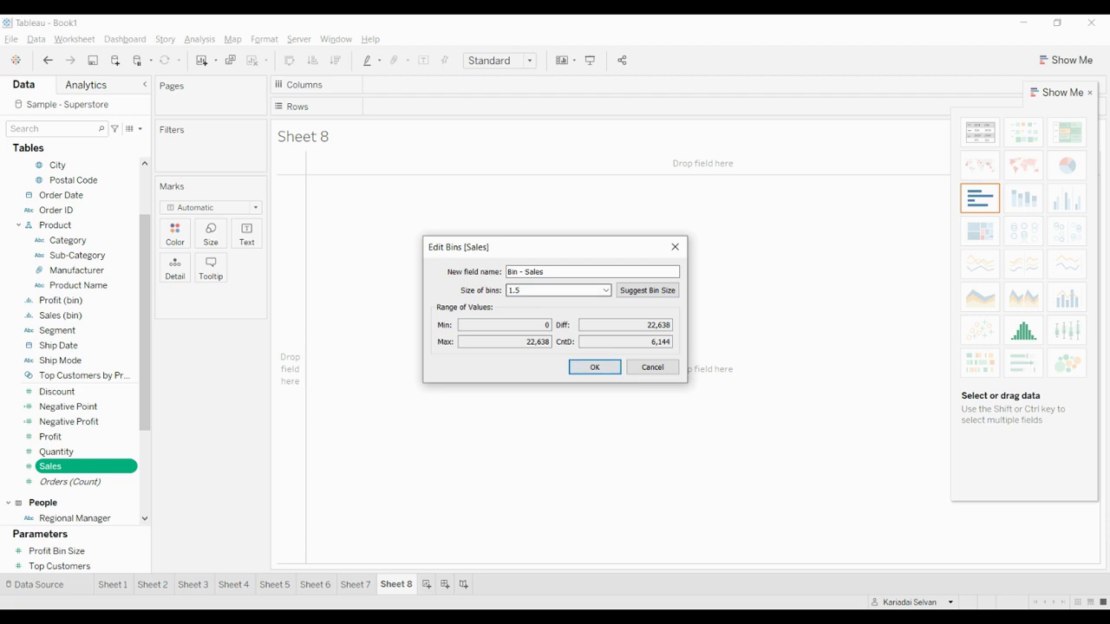
key("Tab")
key("space")
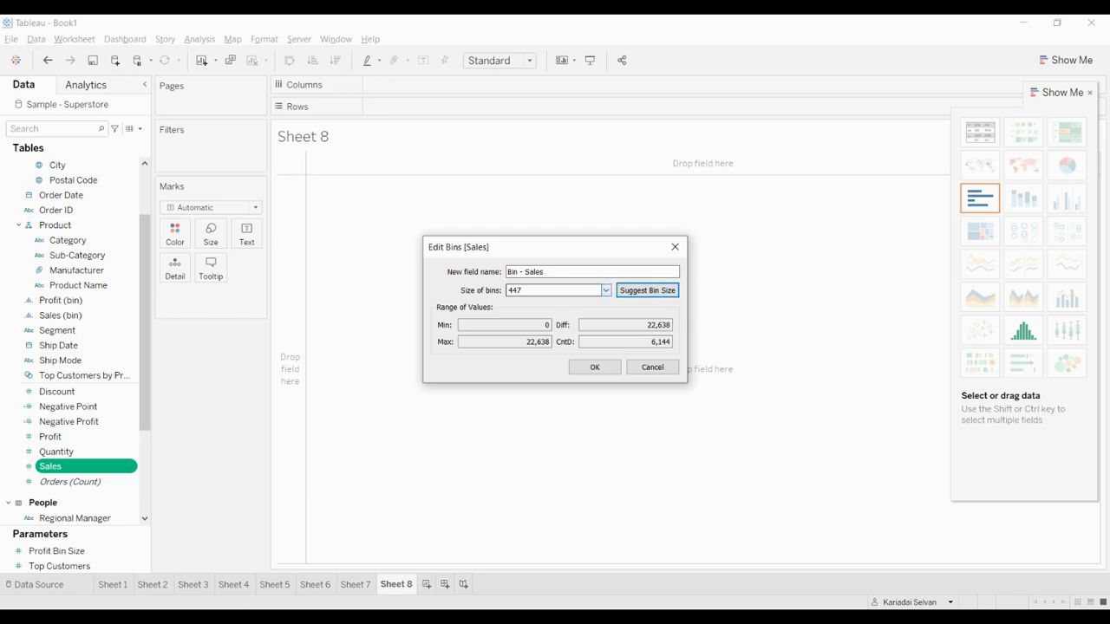
left_click(568, 291)
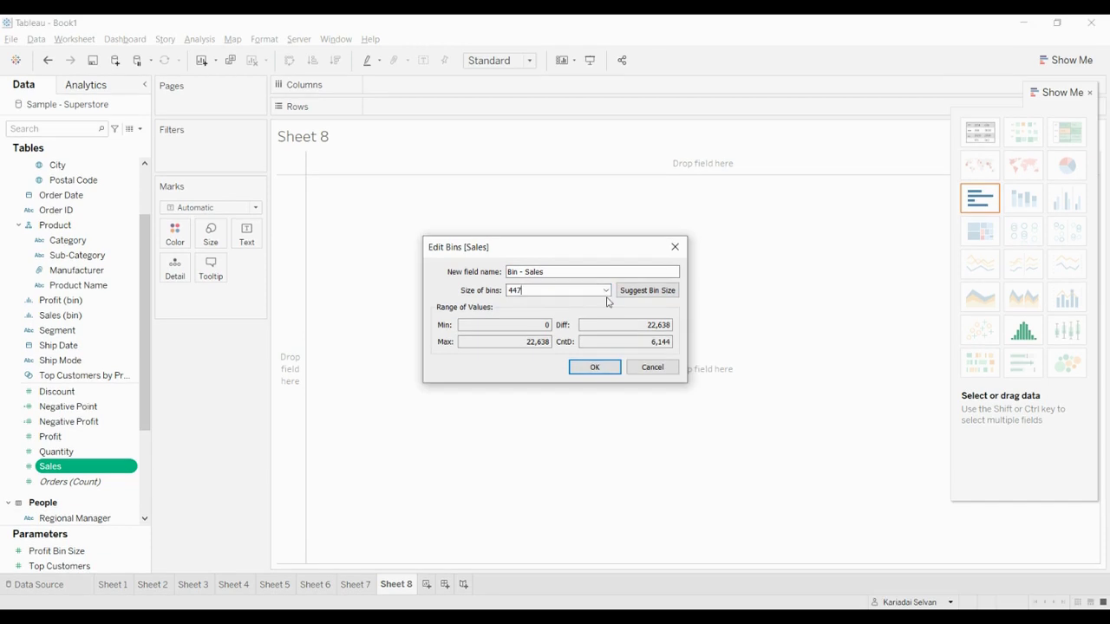
key("BackSpace")
key("BackSpace")
key("BackSpace")
type("1.5")
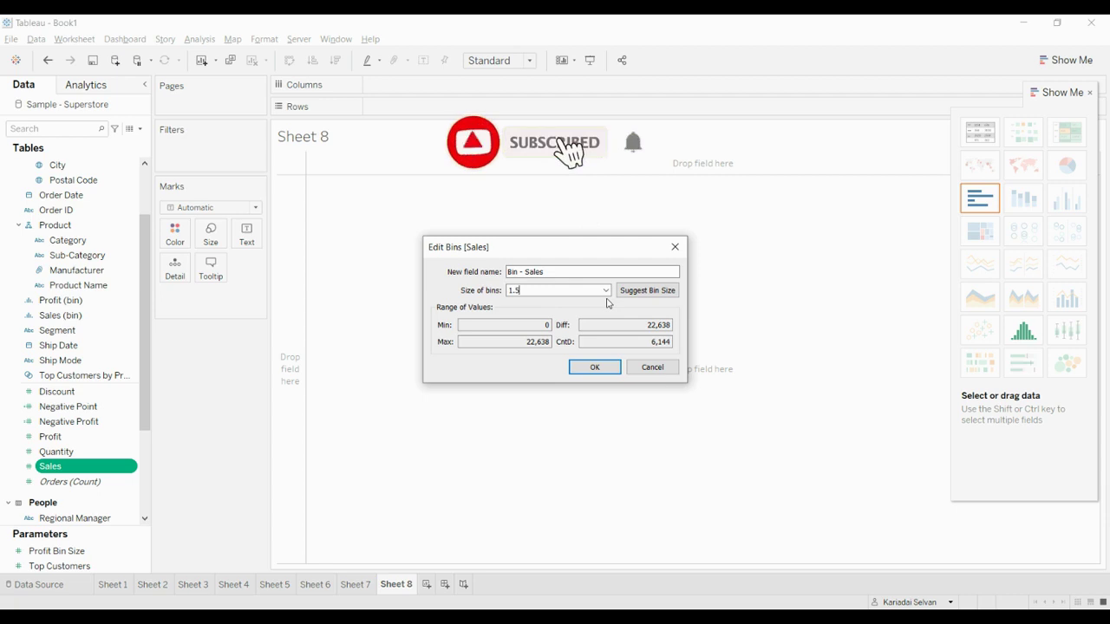
- Create the Bin - Sales field and place it on Columns
left_click(596, 369)
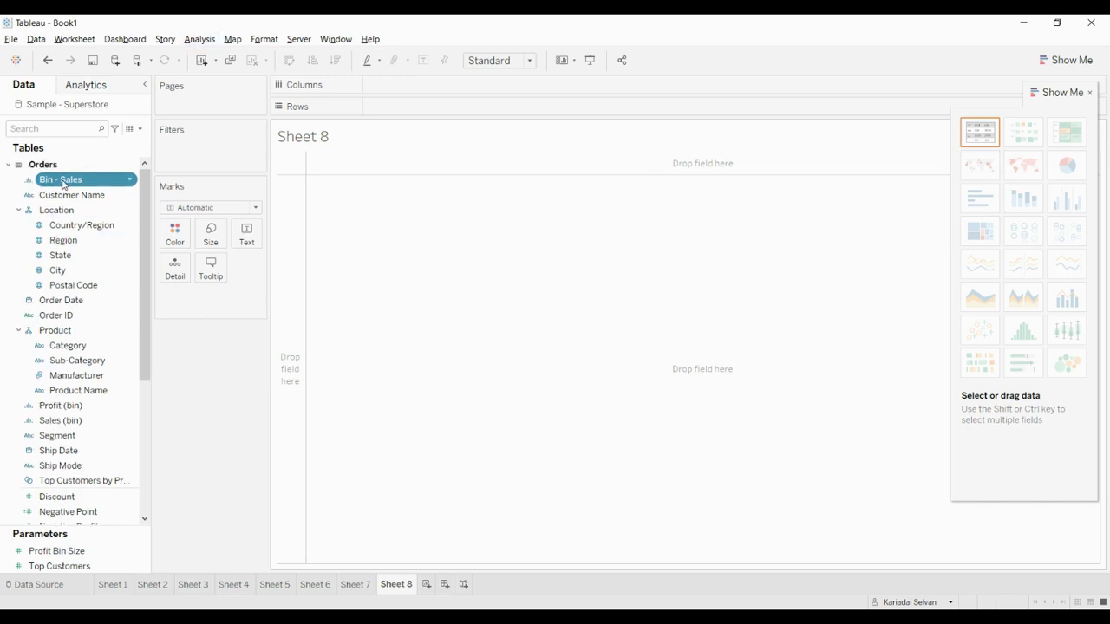
left_click(63, 184)
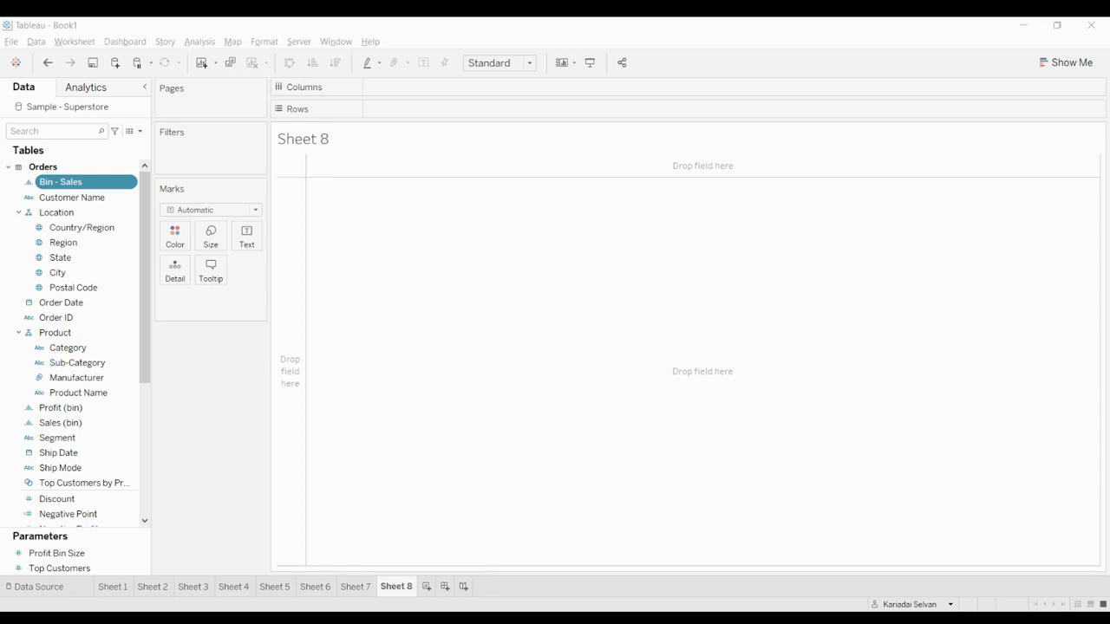
key("ctrl+1")
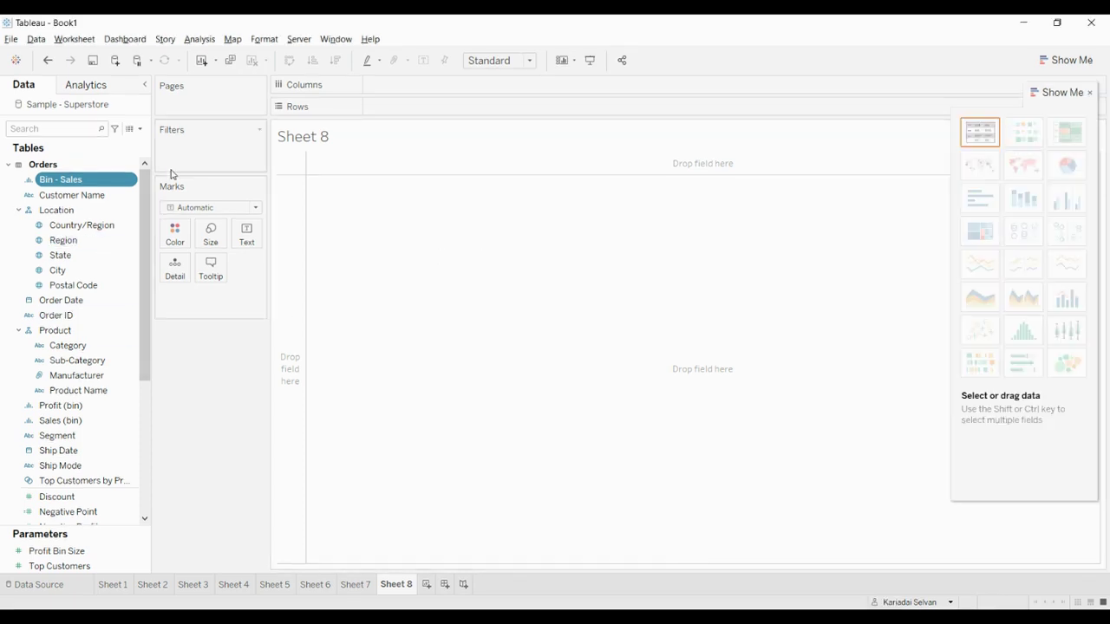
mouse_move(69, 181)
left_mouse_down()
mouse_move(414, 87)
mouse_move(469, 131)
left_mouse_up()
- Put Sales on Rows as Count of Sales for the bar heights
key("ctrl+1")
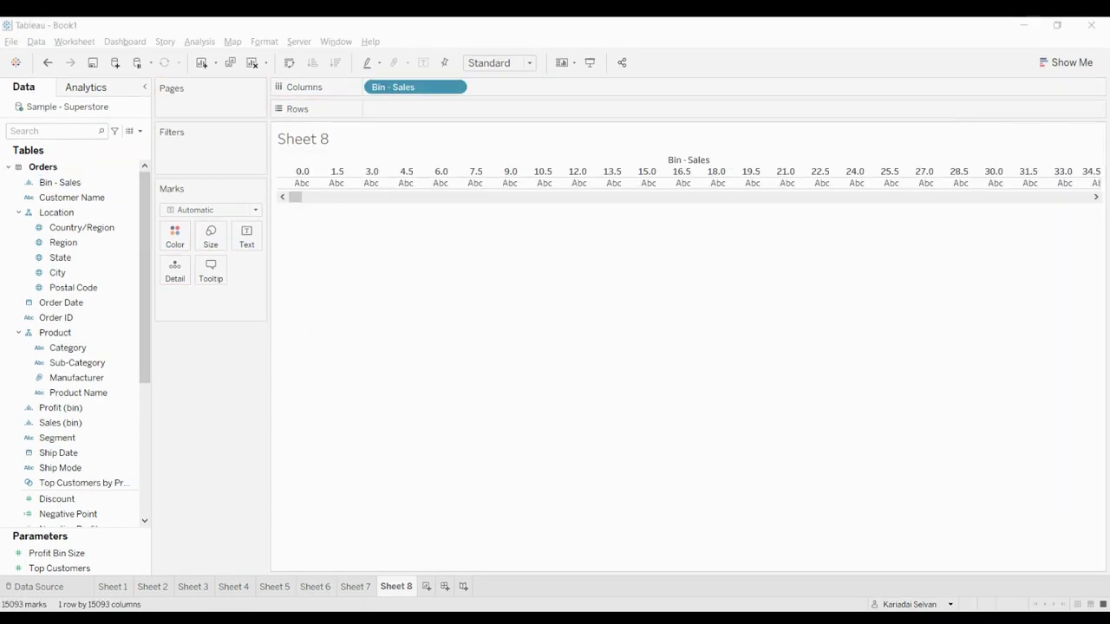
key("ctrl+1")
scroll(78, 490, "down", 3)
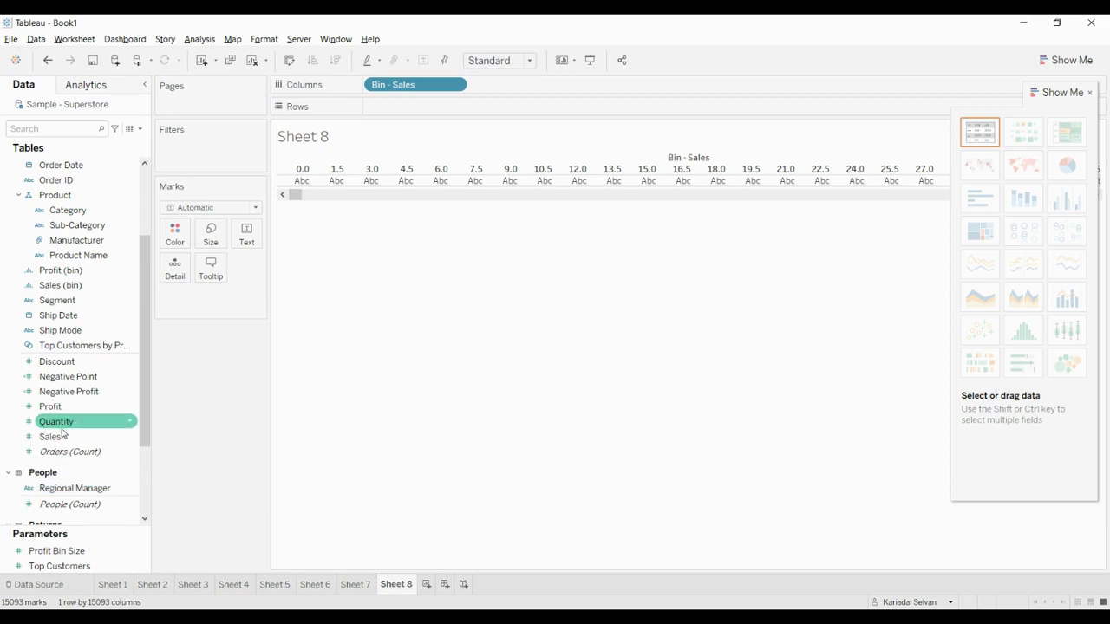
left_click_drag(52, 436, 395, 113)
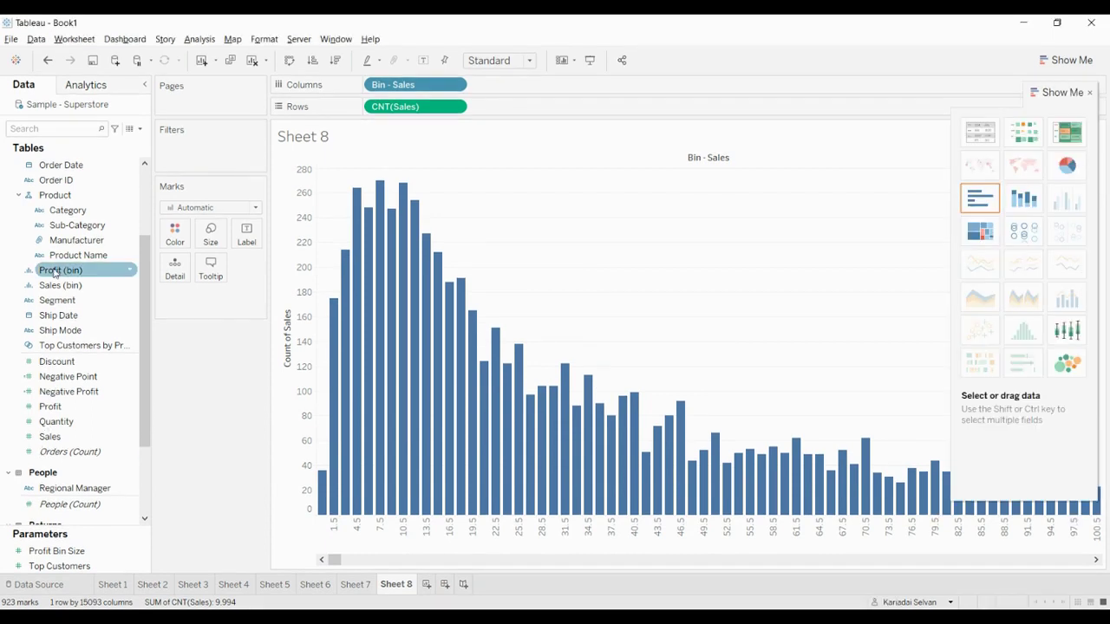
- Colour the bars by Region and label each segment with average Sales
scroll(53, 273, "up", 2)
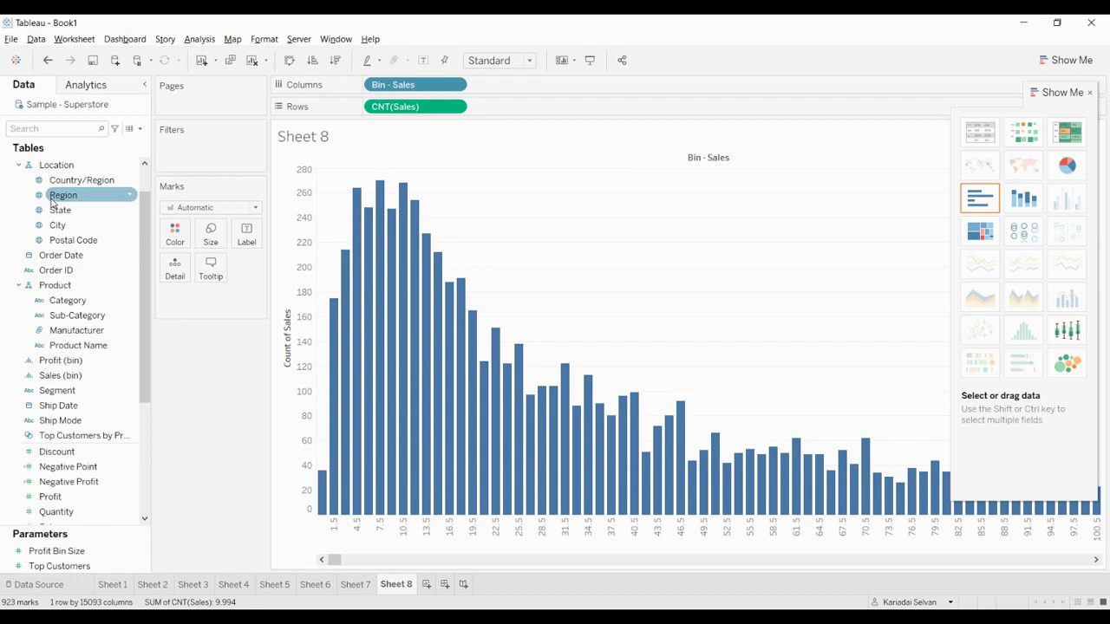
left_click_drag(61, 195, 170, 242)
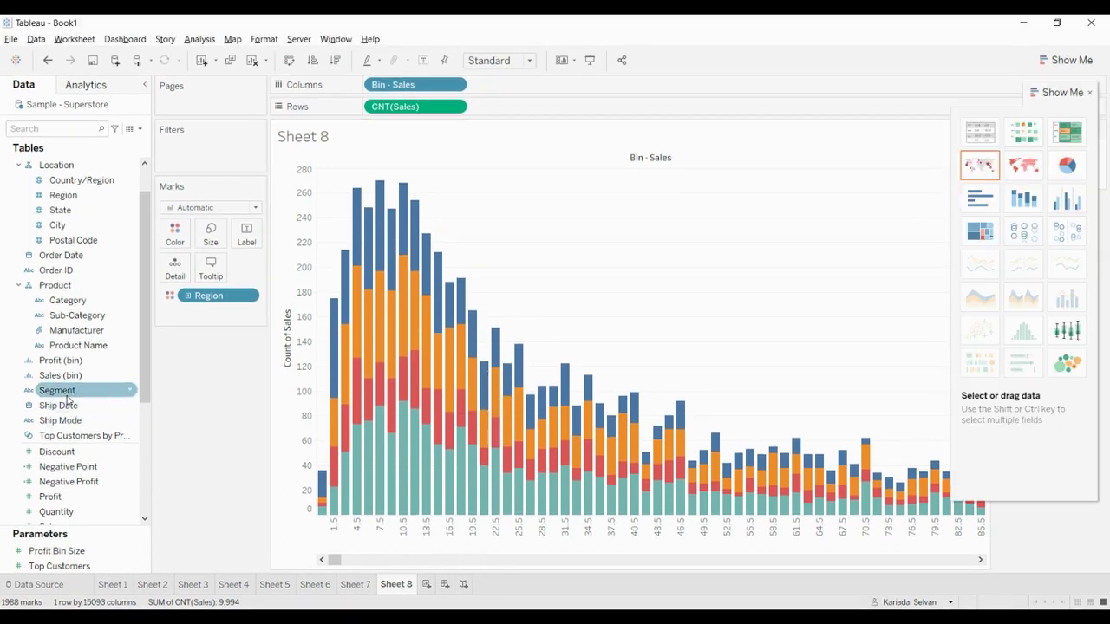
scroll(85, 421, "down", 1)
left_click(83, 415)
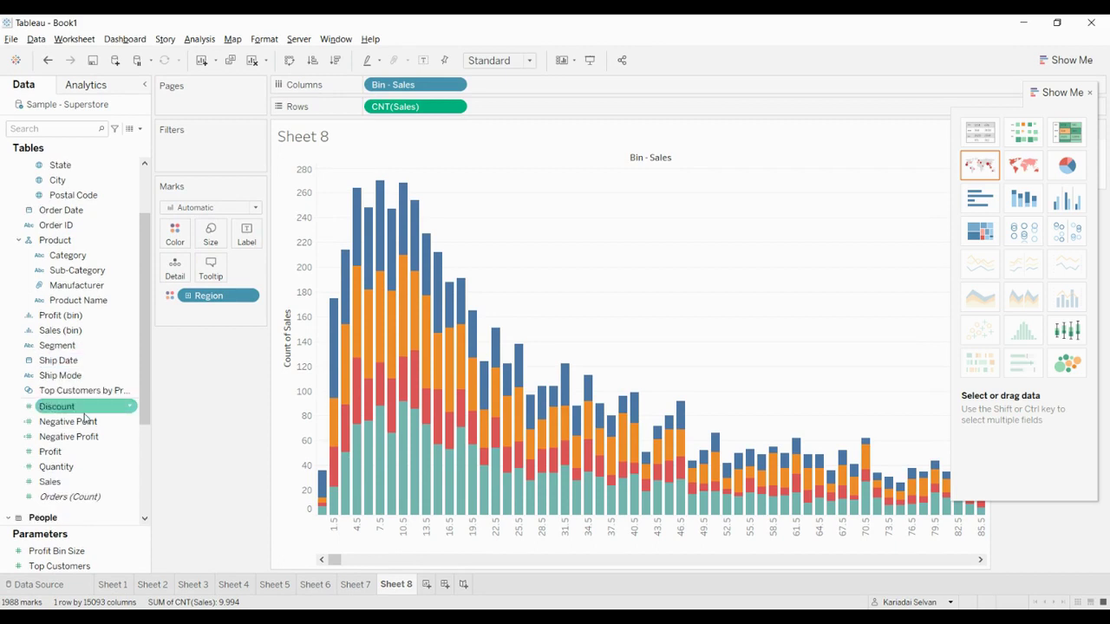
left_click_drag(49, 481, 248, 243)
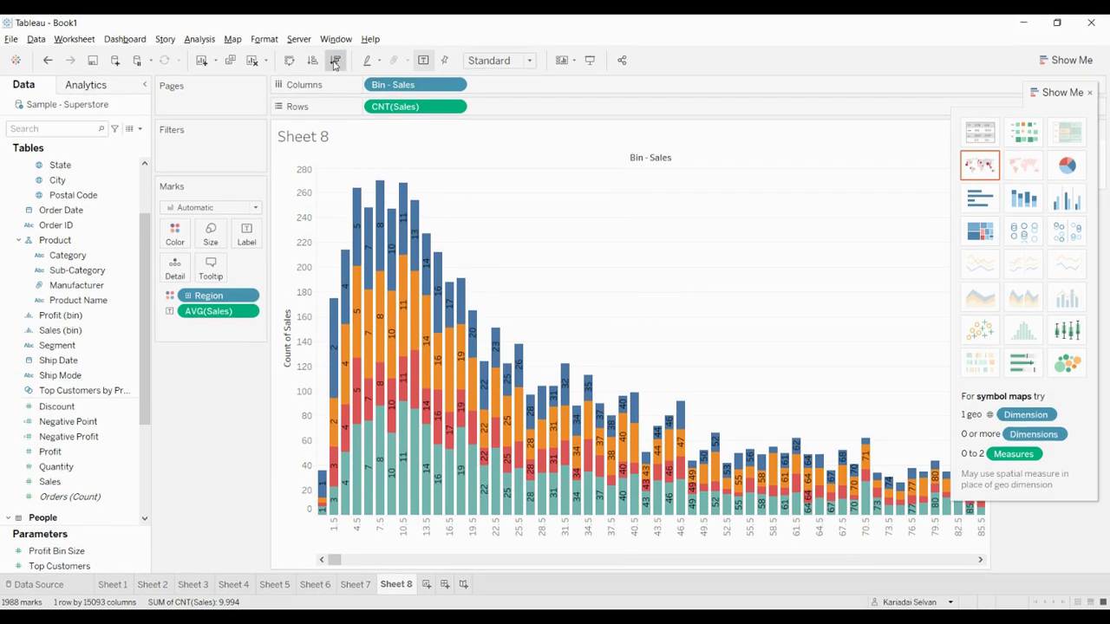
- Sort the bins descending by count and narrow the bar size so labels fit
left_click(334, 61)
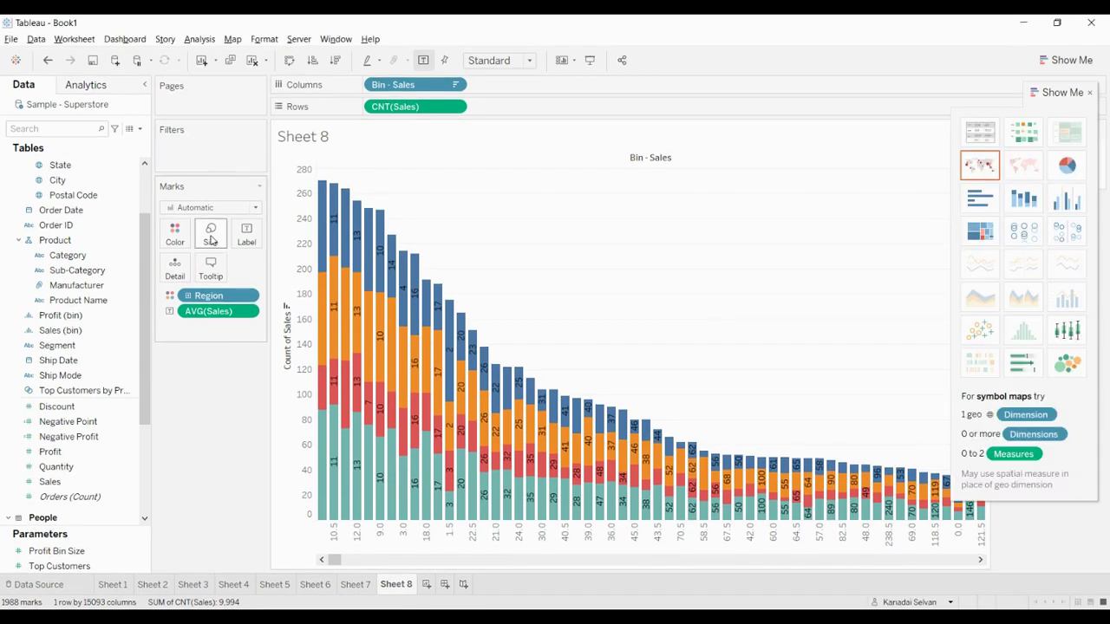
left_click(211, 237)
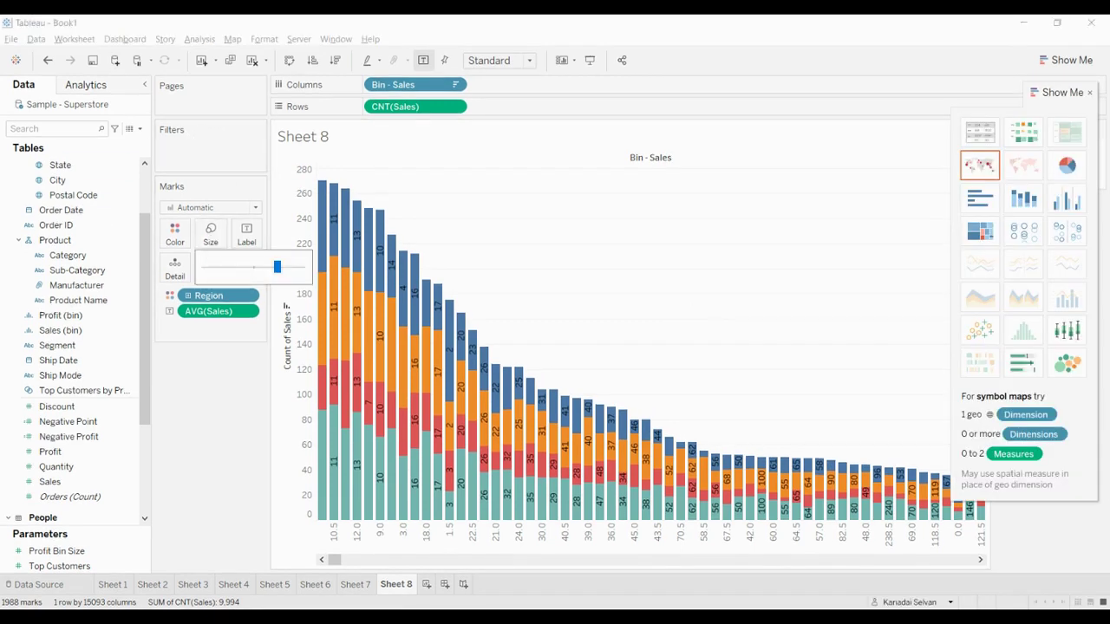
left_click_drag(277, 266, 289, 267)
left_click(289, 267)
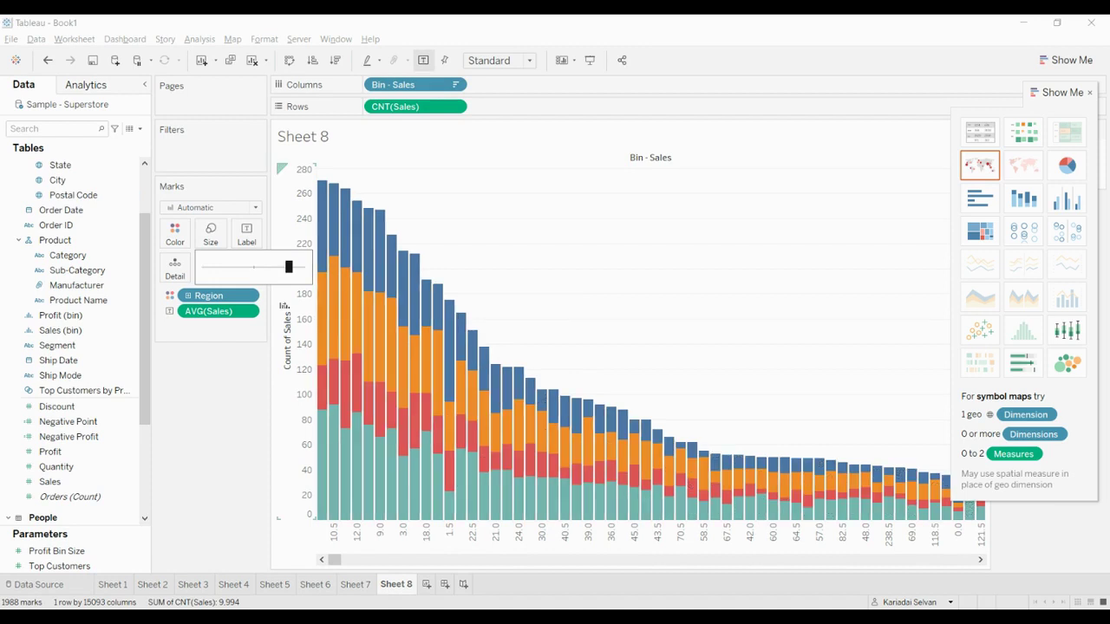
left_click(169, 416)
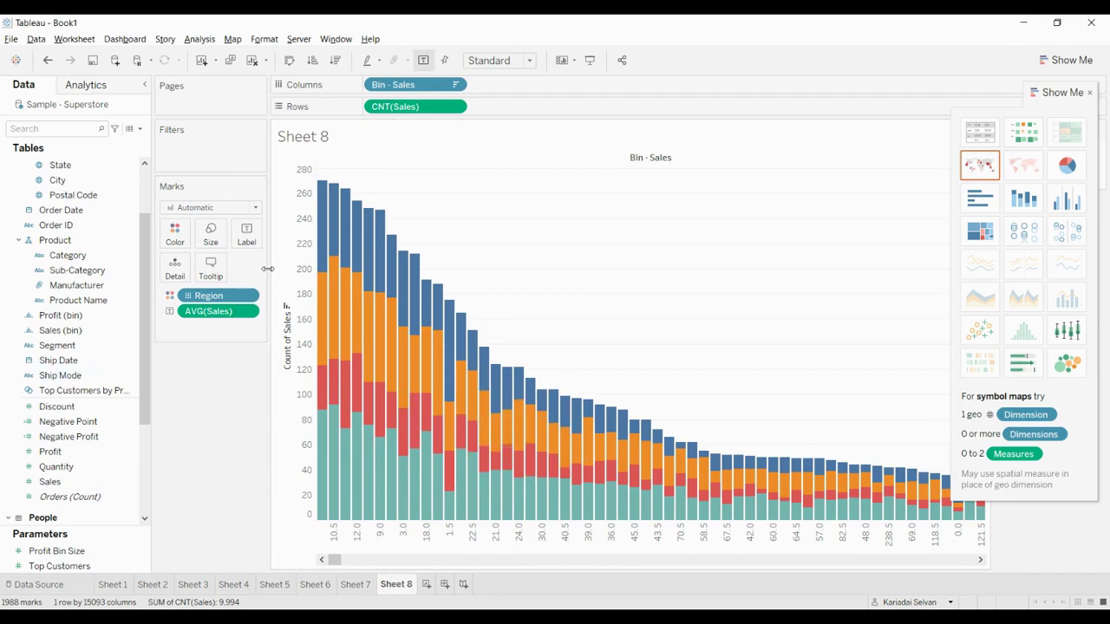
left_click(211, 231)
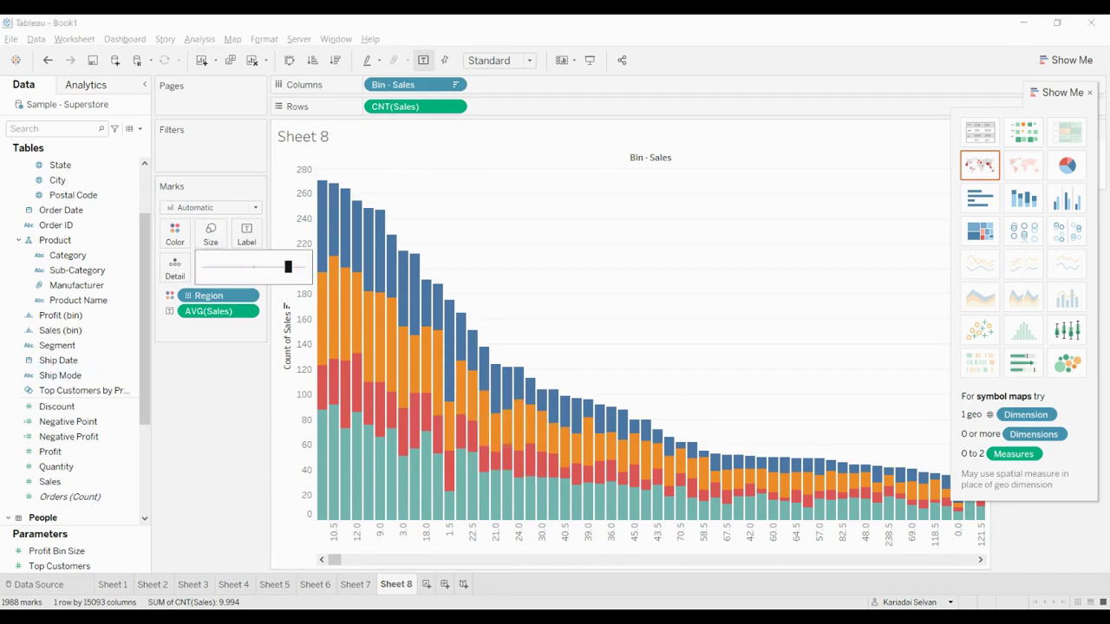
left_click_drag(288, 266, 280, 266)
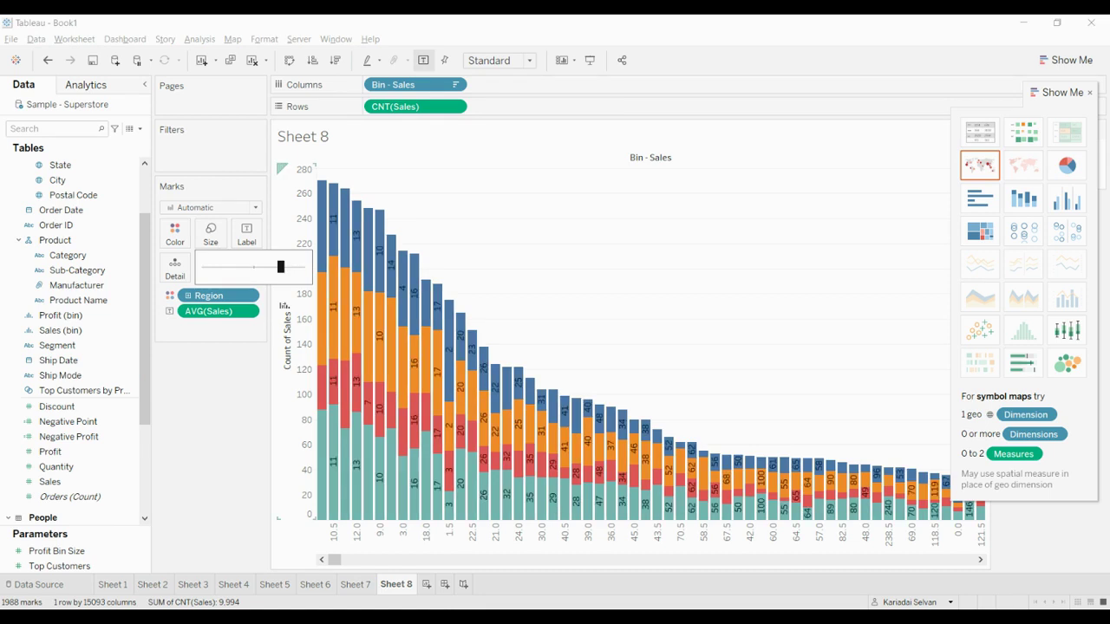
left_click(283, 305)
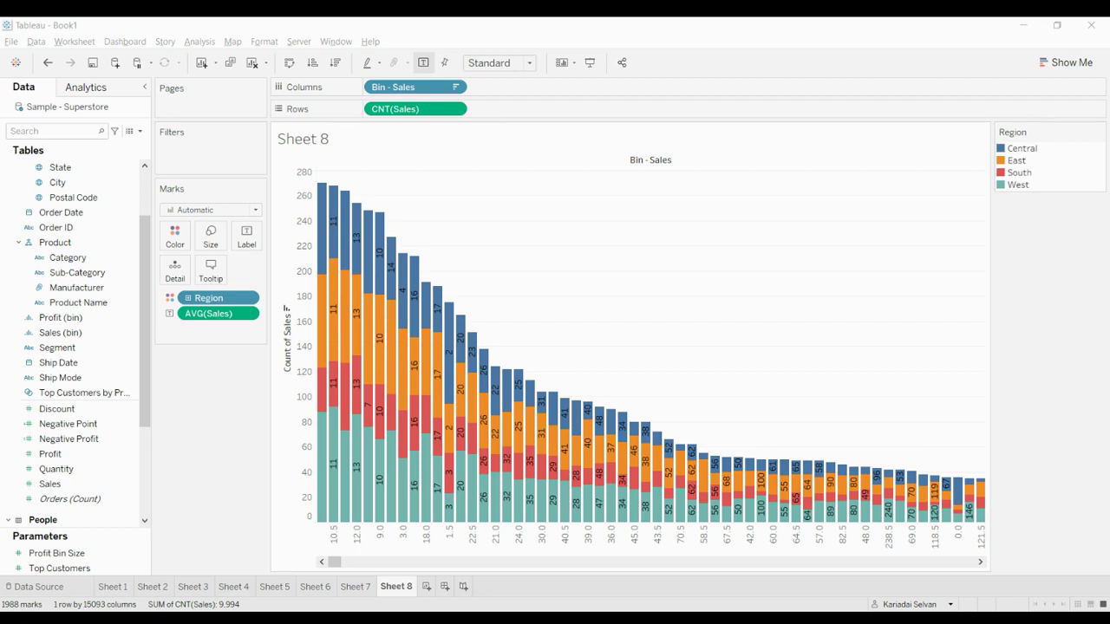
key("ctrl+1")
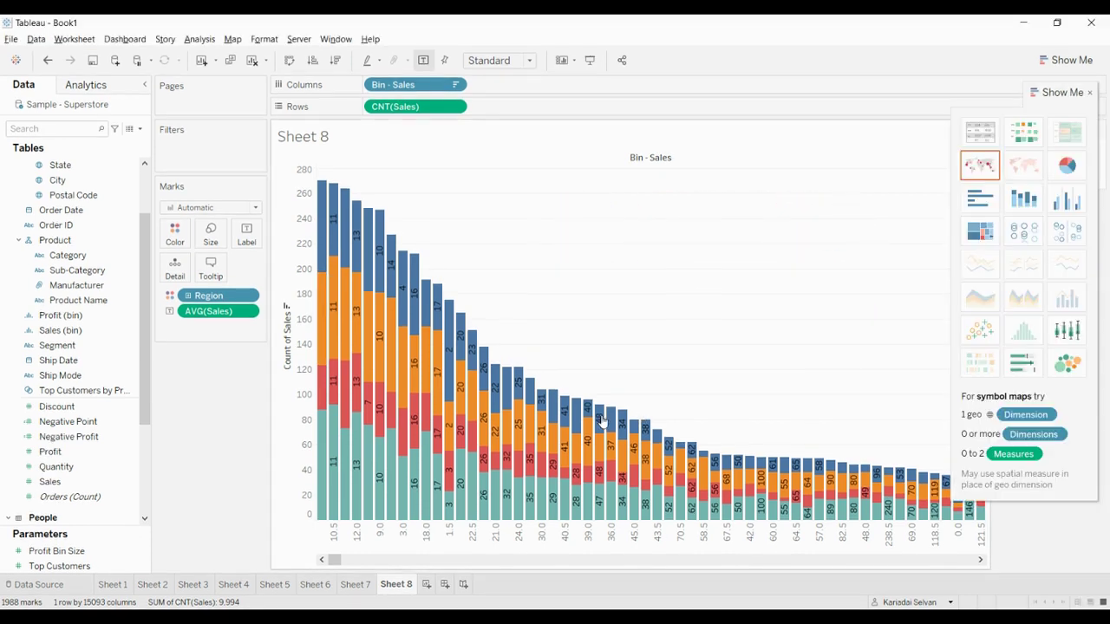
mouse_move(535, 383)
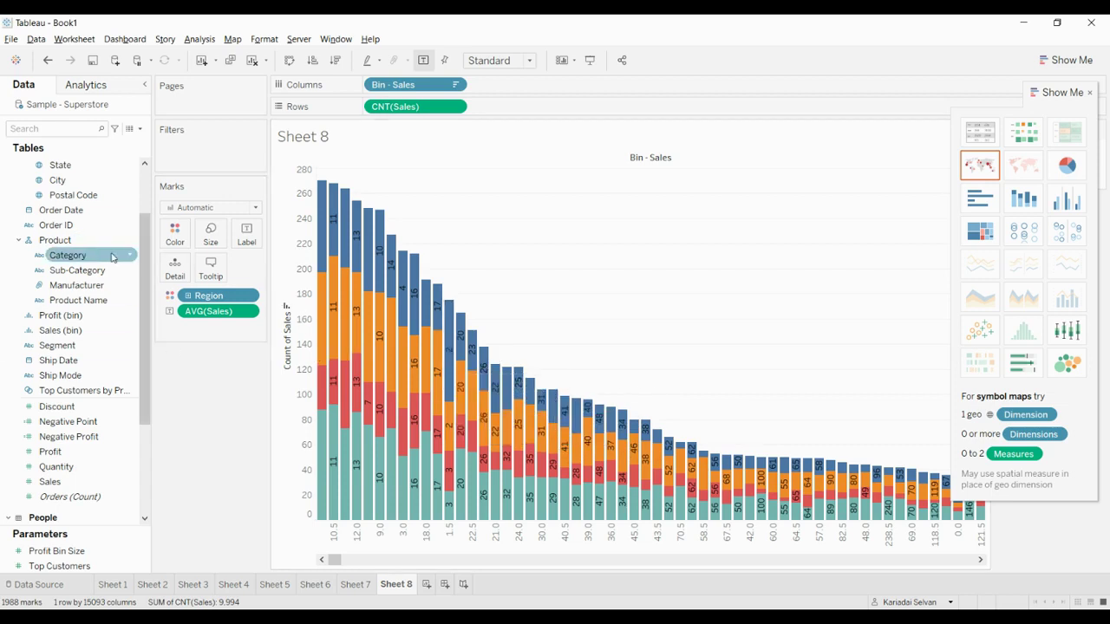
scroll(99, 251, "up", 2)
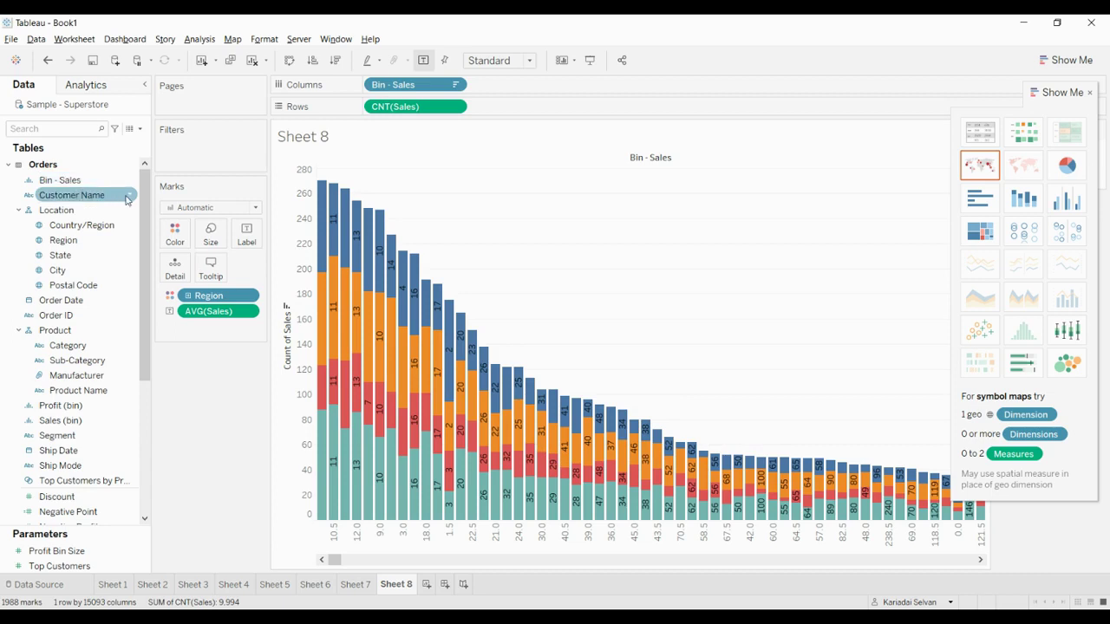
- Change the Bin - Sales bin size from 1.5 to 1
left_click(127, 197)
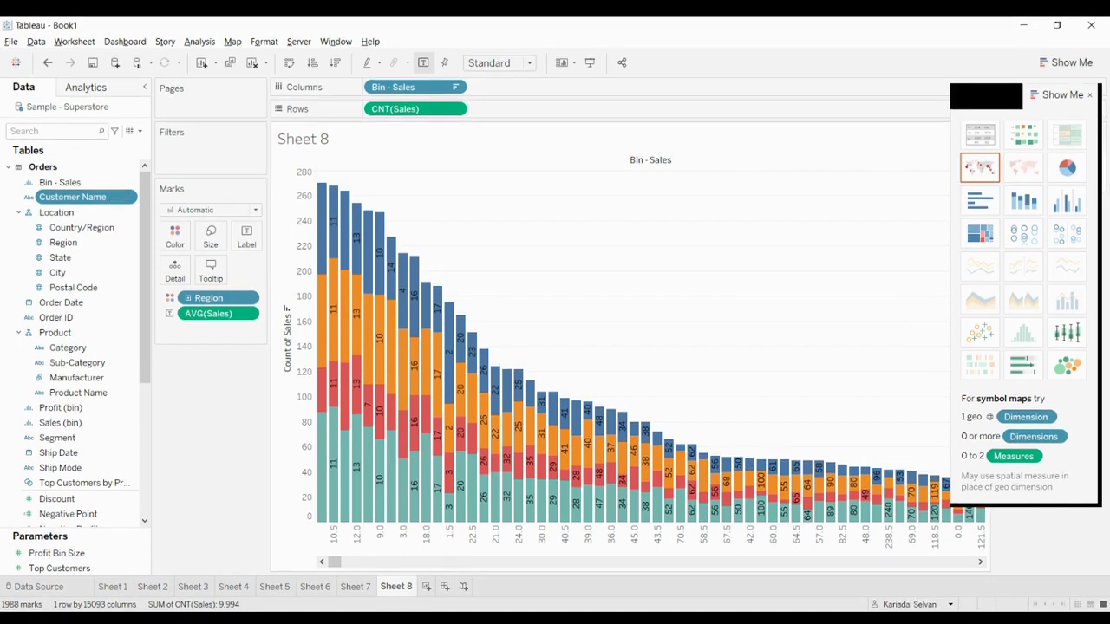
left_click(94, 181)
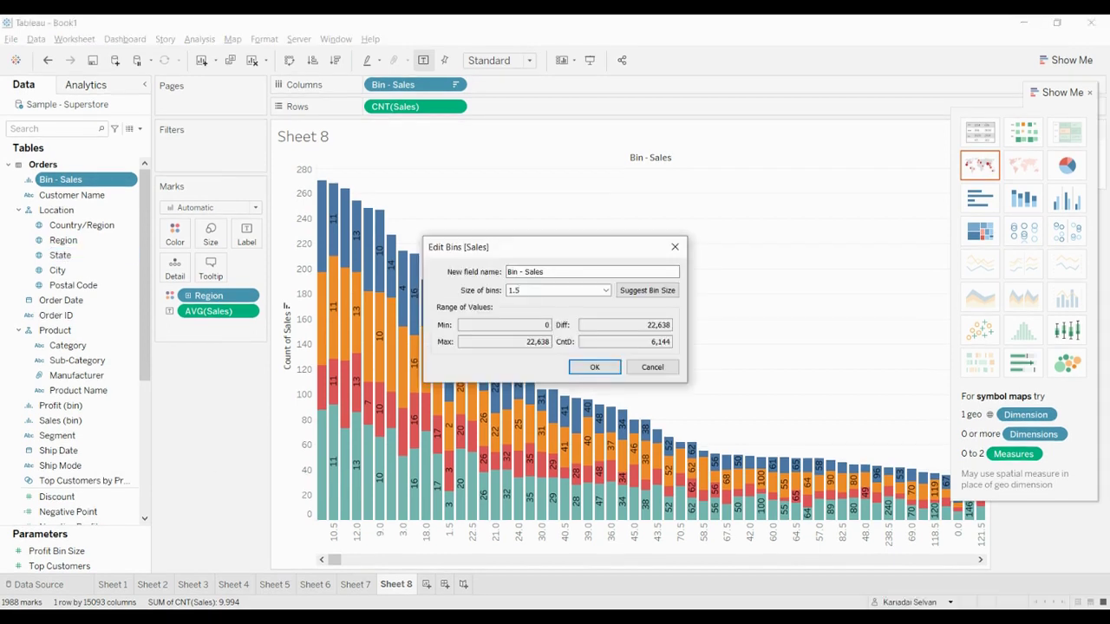
type("1")
key("Return")
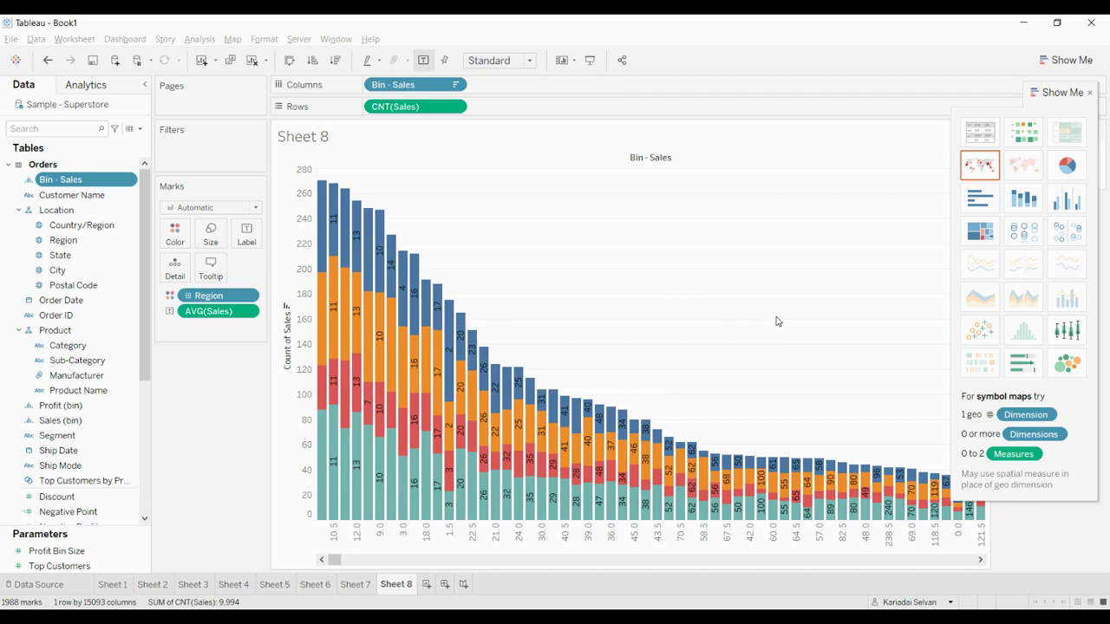